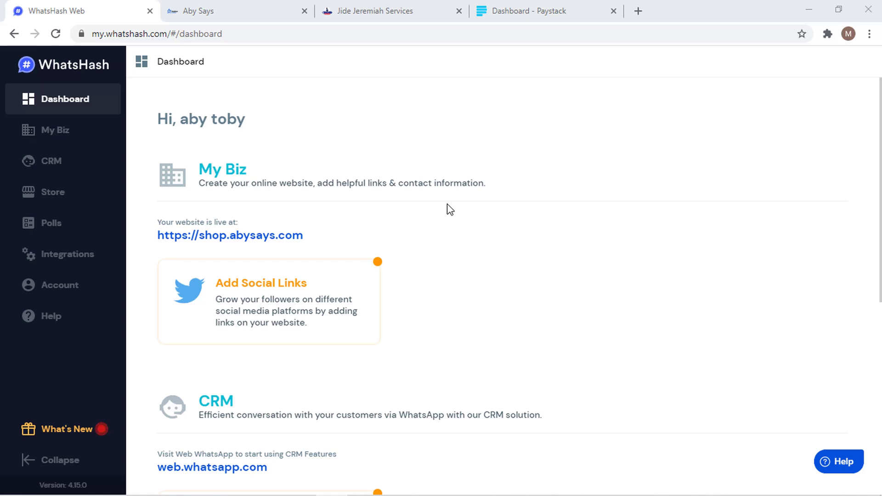
# - Go to Store > Payment to show the store's payment modes list
pyautogui.click(90, 193)
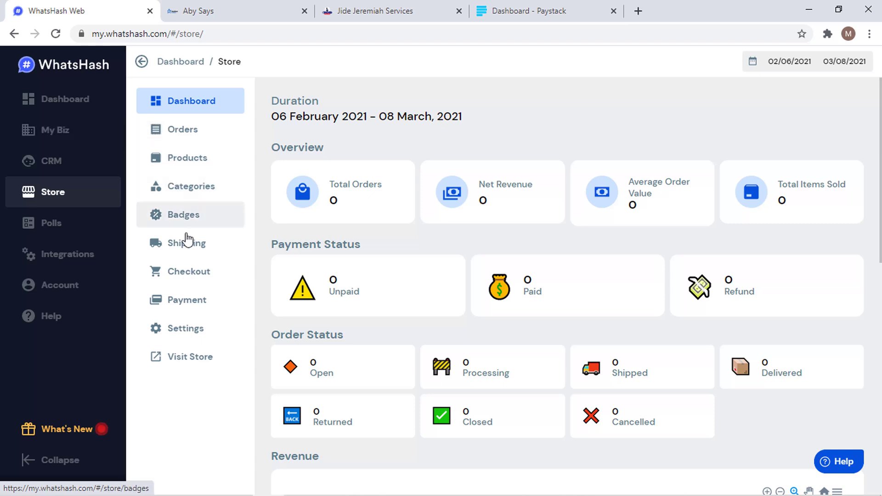
pyautogui.click(187, 303)
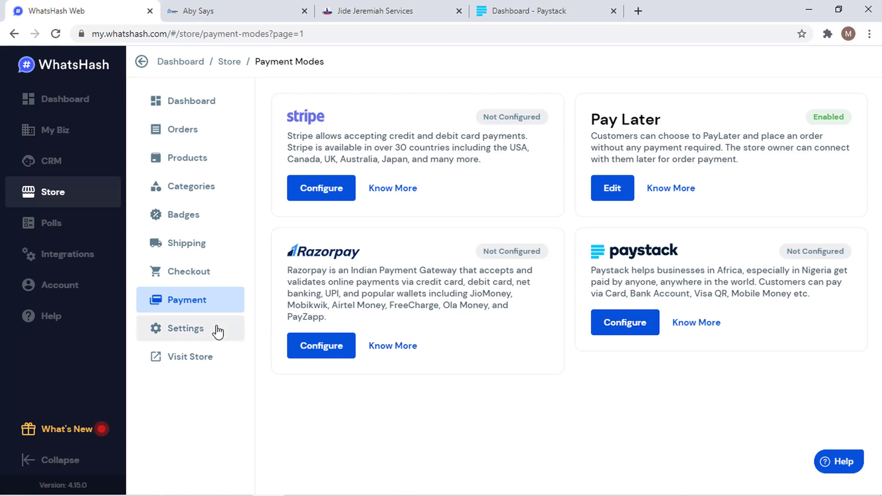
pyautogui.click(72, 286)
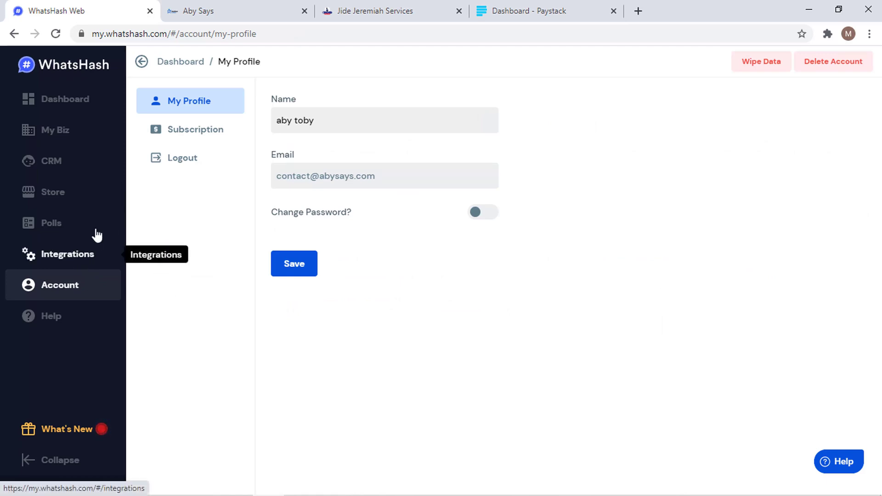
pyautogui.click(88, 202)
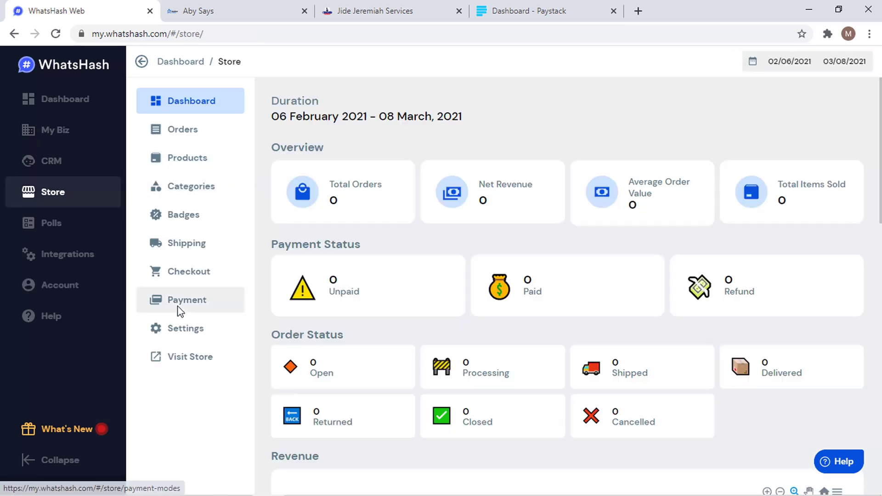
pyautogui.click(178, 307)
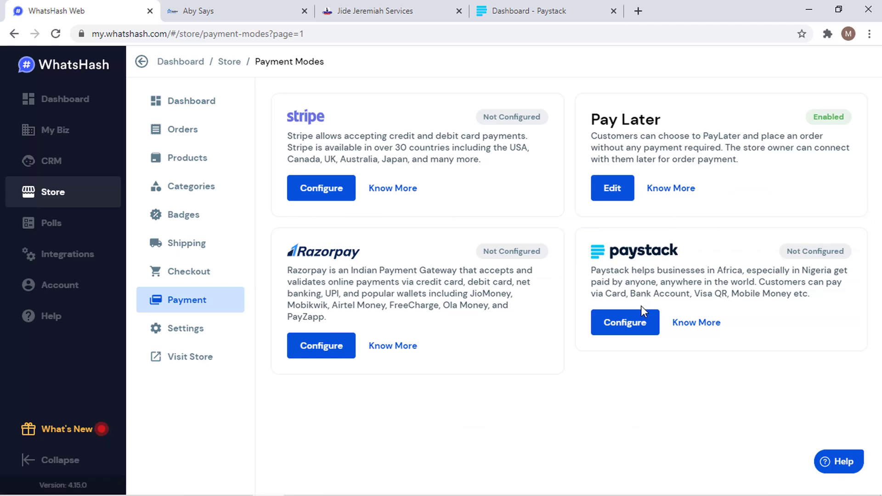
# - Change the Pay Later card's Display Name to 'Pay On Delivery' and save it
pyautogui.click(611, 188)
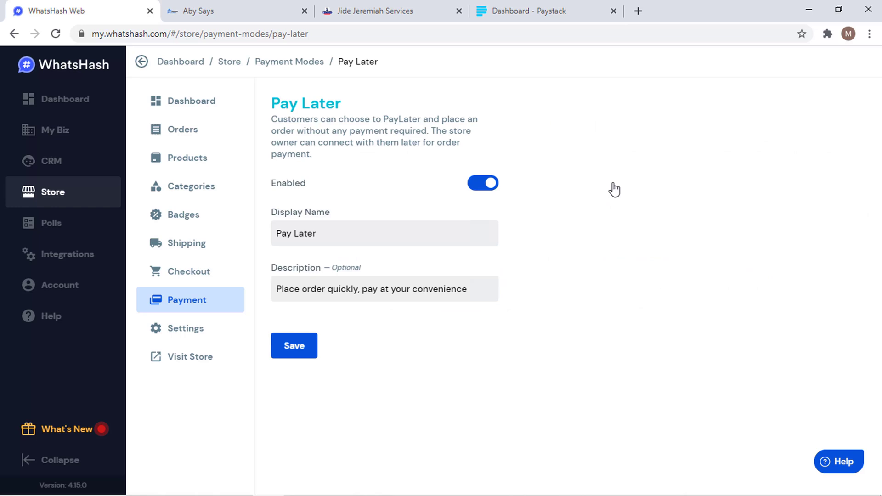
pyautogui.tripleClick(342, 232)
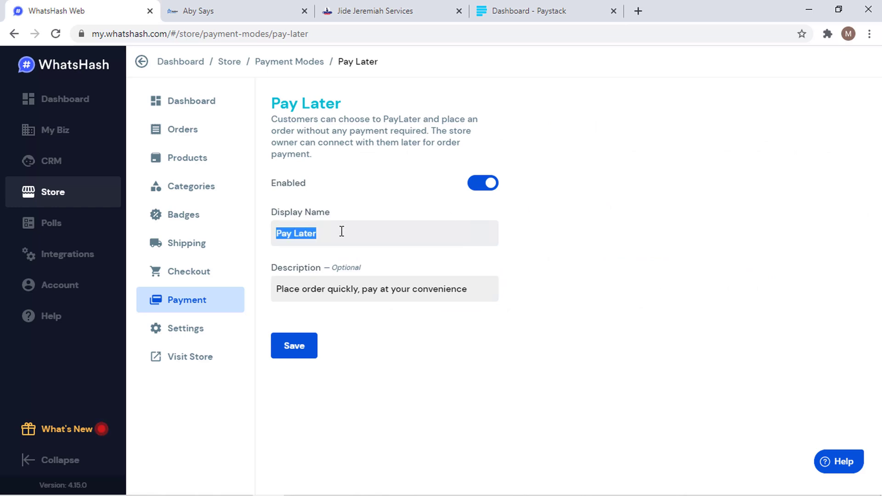
pyautogui.write('Pay On Delivery')
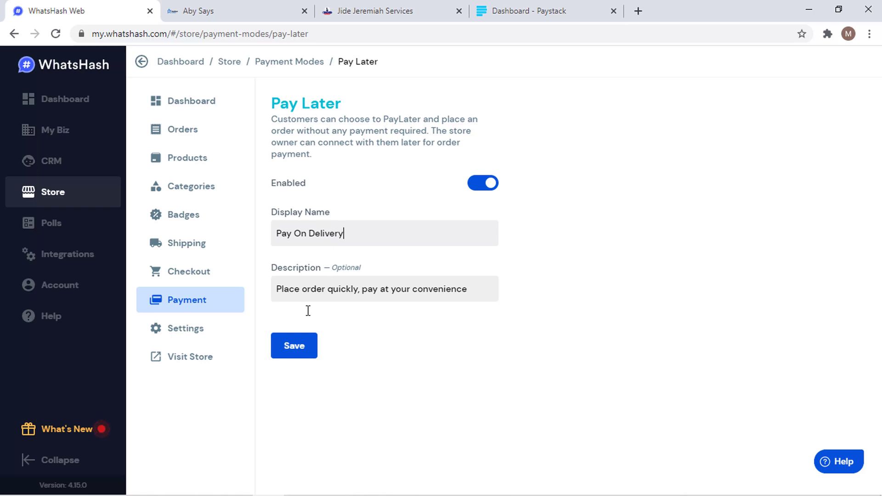
pyautogui.click(281, 355)
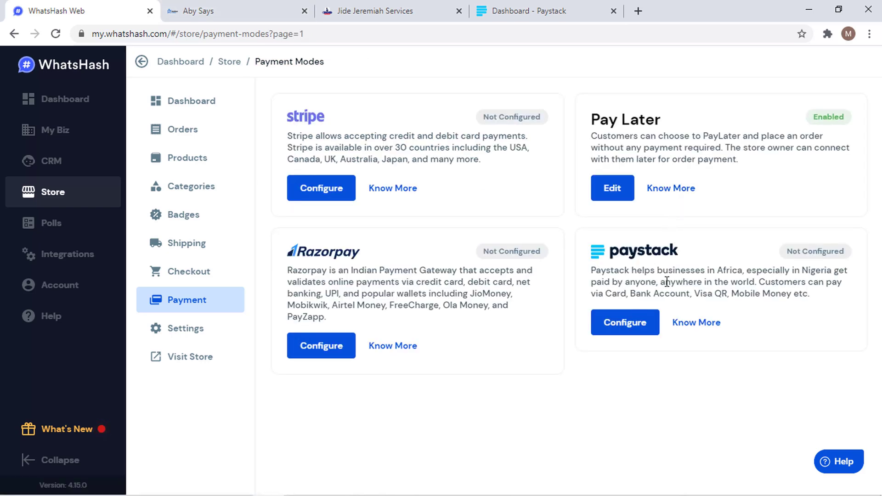
# - Switch on Paystack's Enabled toggle and review its empty key and webhook fields
pyautogui.click(614, 320)
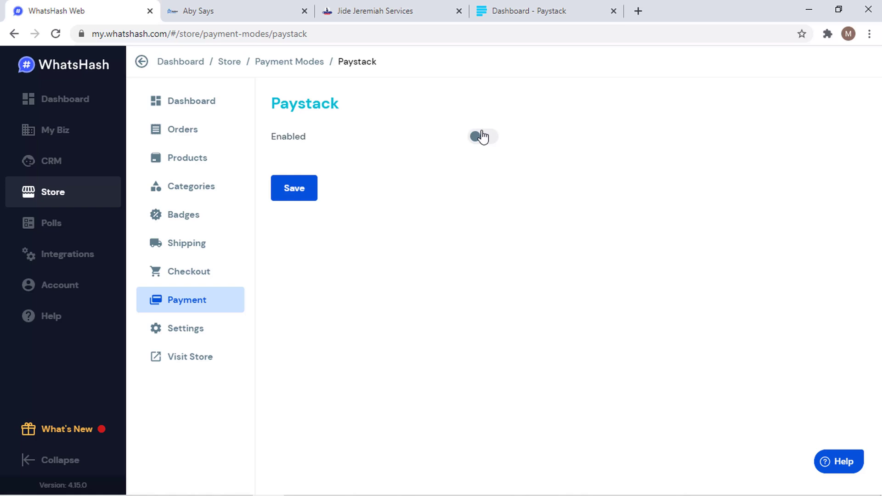
pyautogui.click(296, 63)
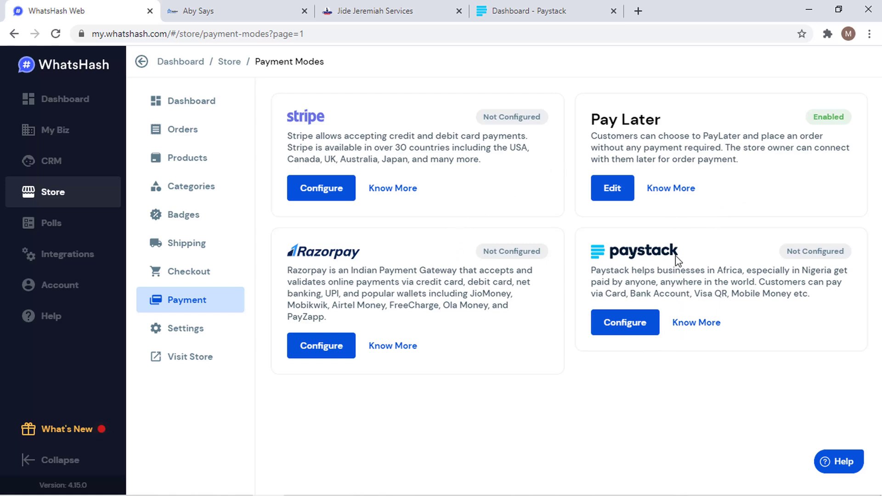
pyautogui.click(638, 324)
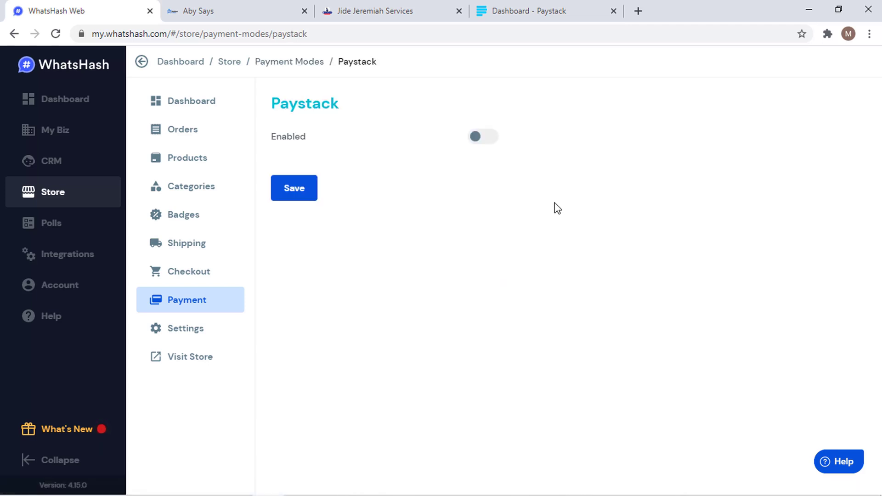
pyautogui.click(482, 142)
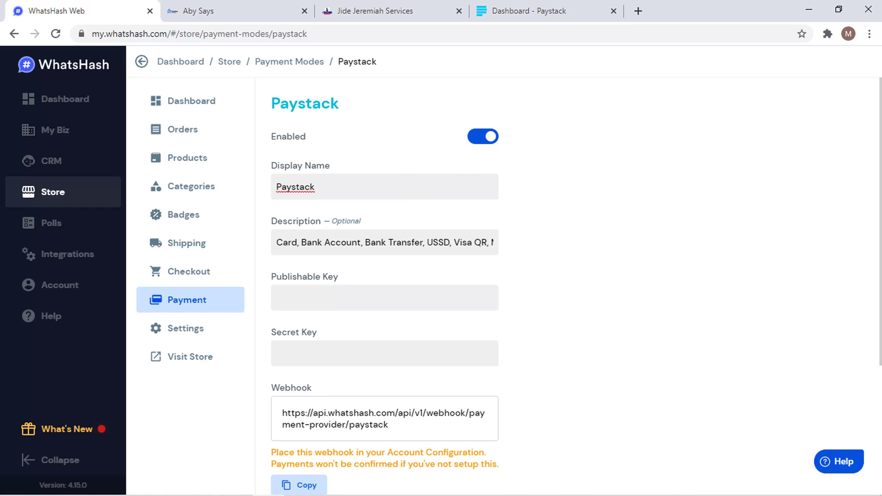
pyautogui.scroll(-4, 385, 276)
pyautogui.scroll(1, 384, 276)
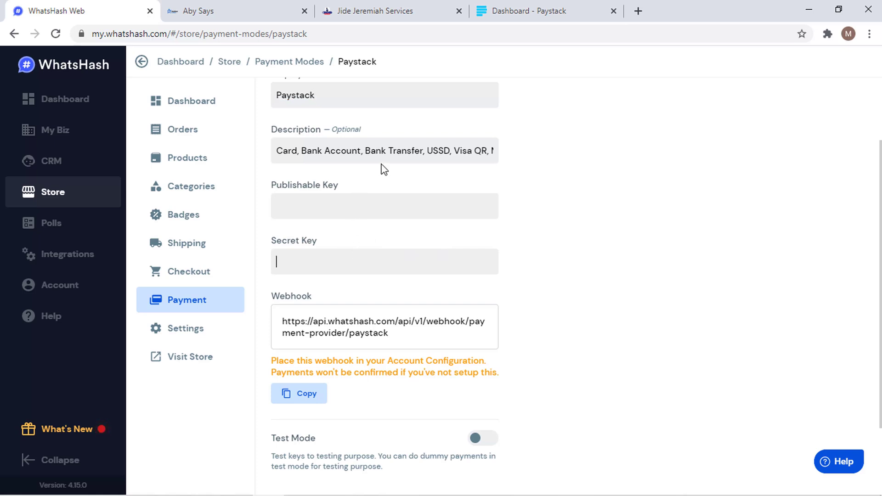
pyautogui.click(574, 7)
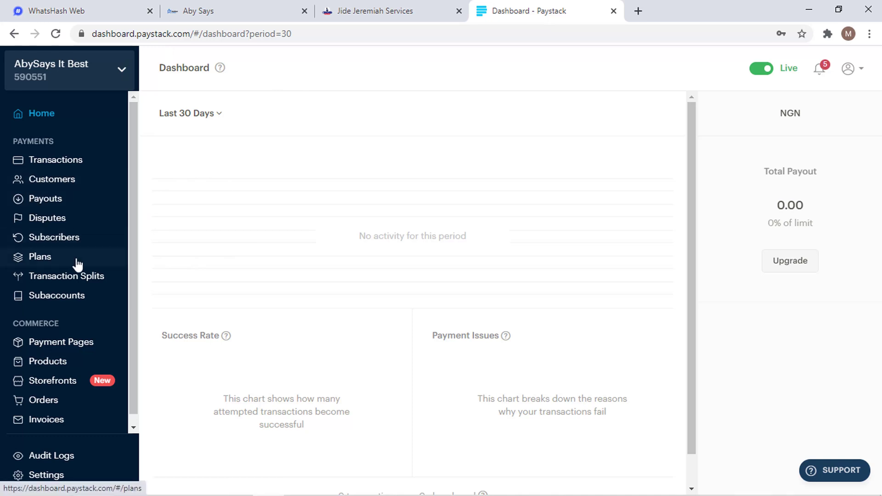
# - Paste Paystack's Live Secret Key into WhatsHash's Secret Key field
pyautogui.click(78, 8)
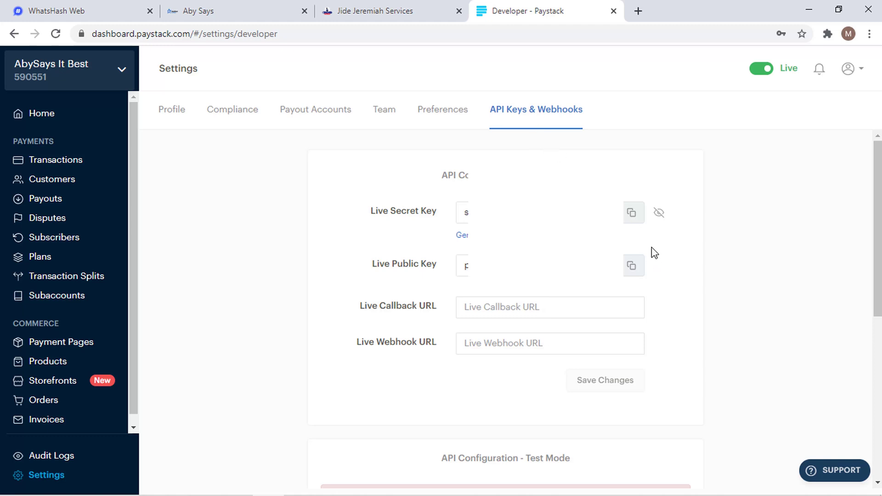
pyautogui.click(629, 216)
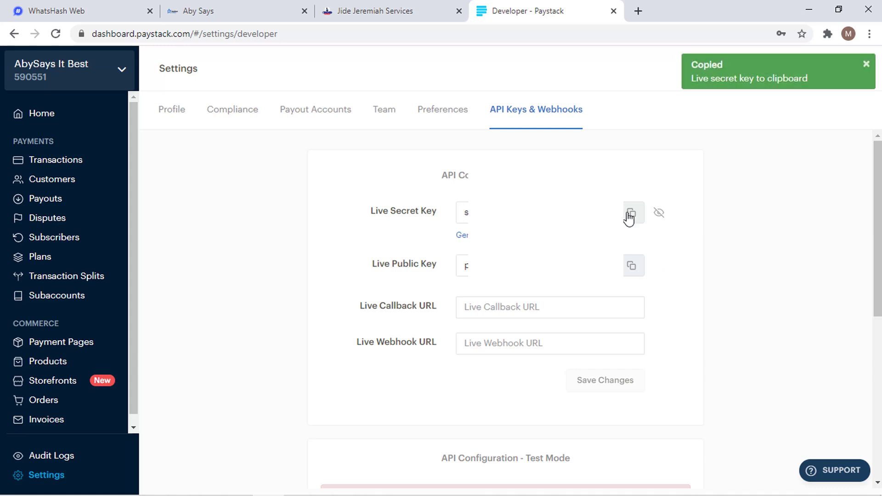
pyautogui.click(98, 5)
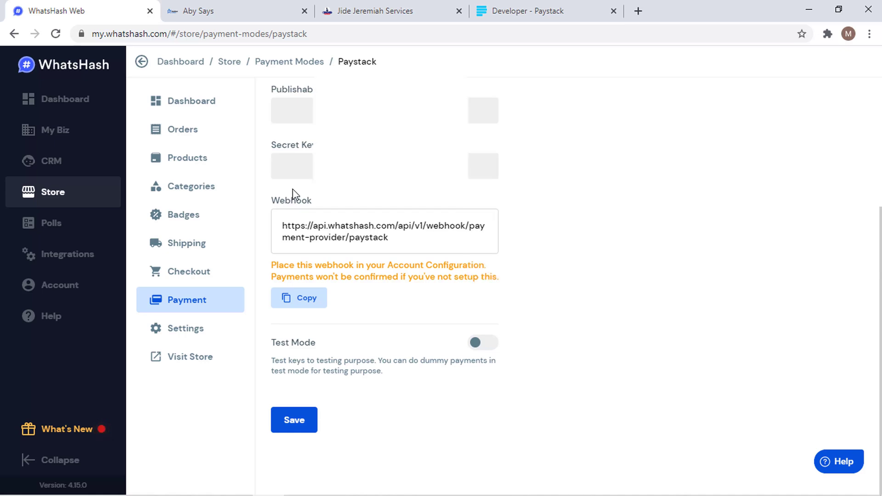
pyautogui.hotkey('ctrl', 'v')
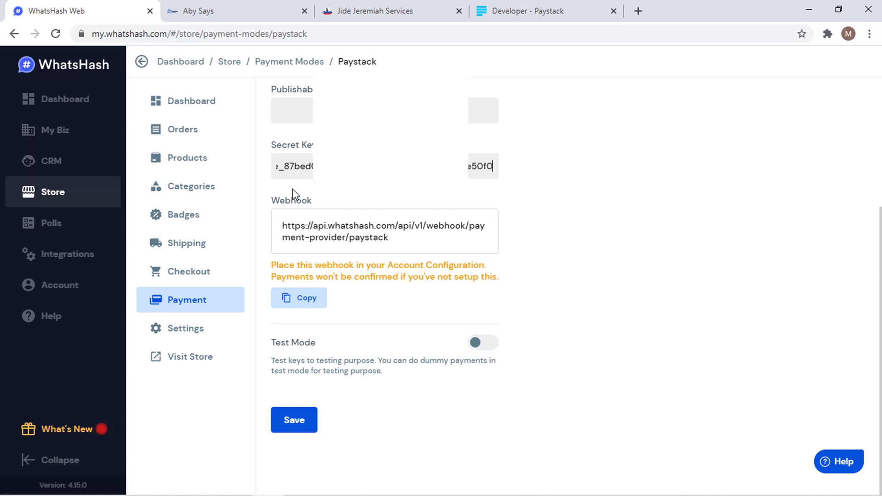
# - Paste Paystack's Live Public Key into WhatsHash's Publishable Key field
pyautogui.click(540, 10)
pyautogui.click(632, 266)
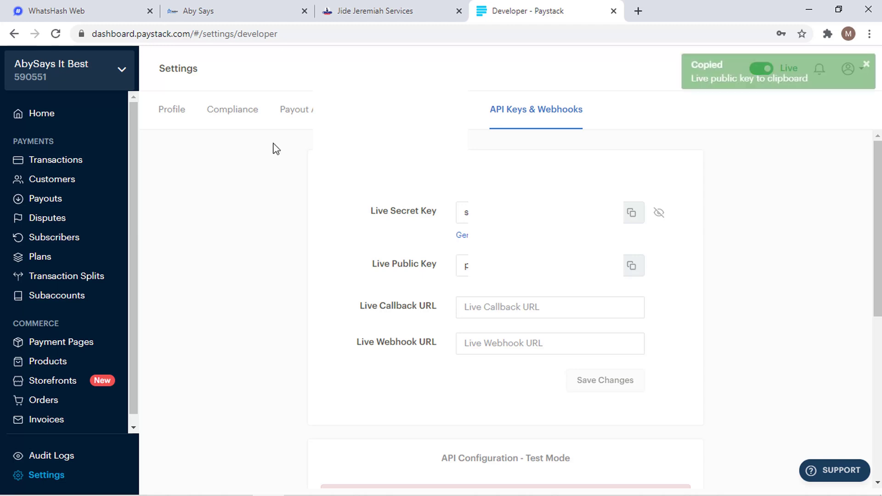
pyautogui.click(69, 10)
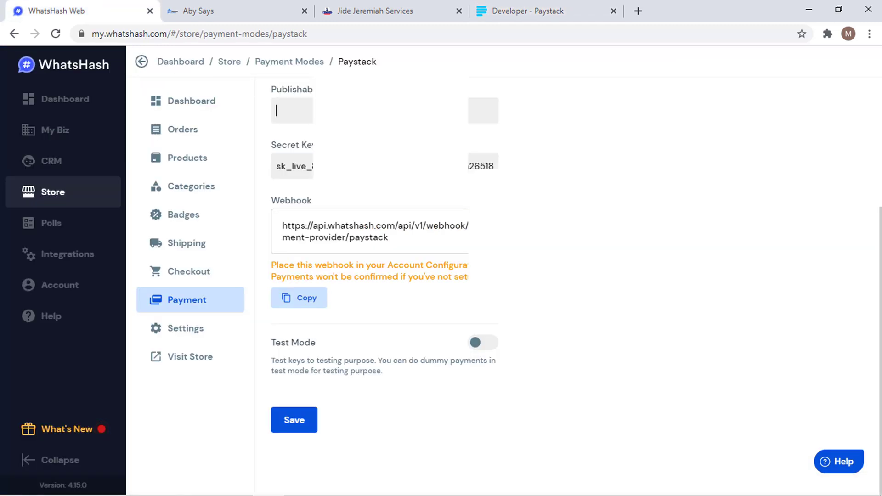
pyautogui.hotkey('ctrl', 'v')
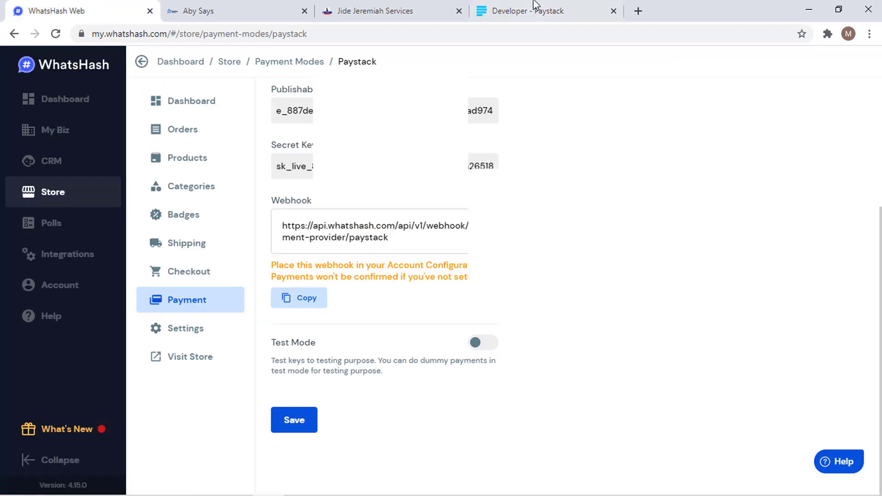
pyautogui.click(534, 11)
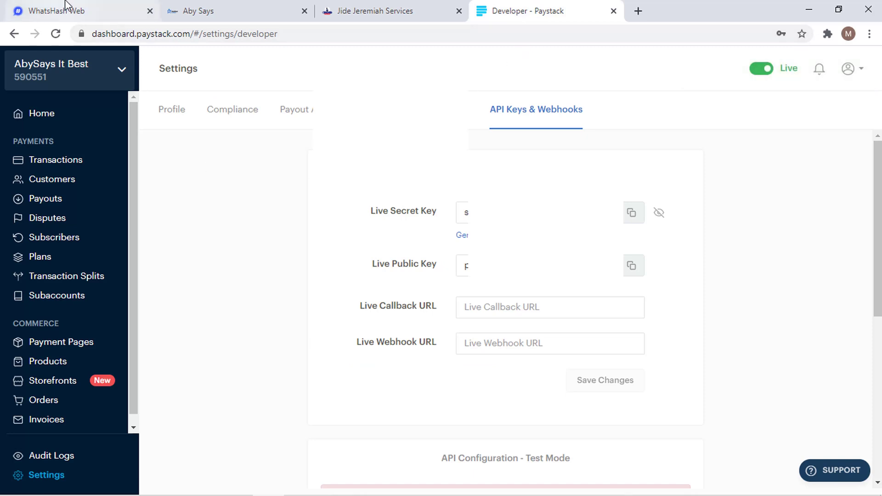
pyautogui.click(17, 10)
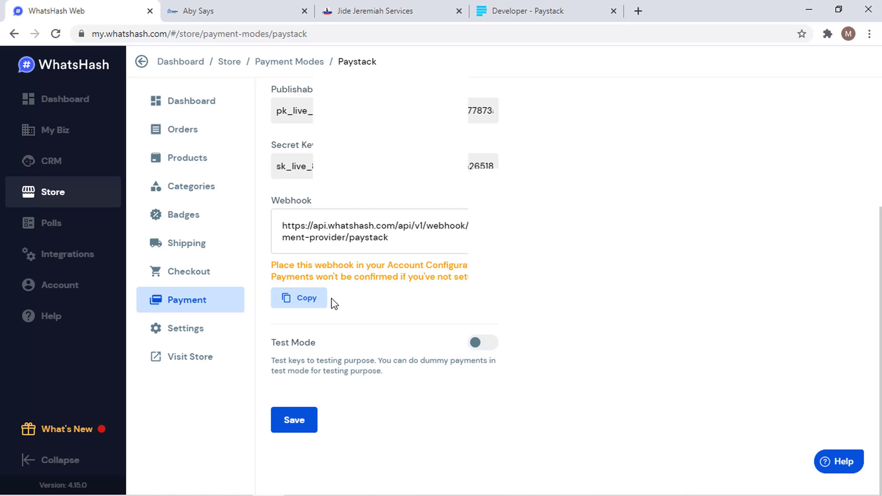
# - Paste WhatsHash's Paystack webhook address as Paystack's Live Webhook URL and save changes
pyautogui.click(308, 303)
pyautogui.click(528, 9)
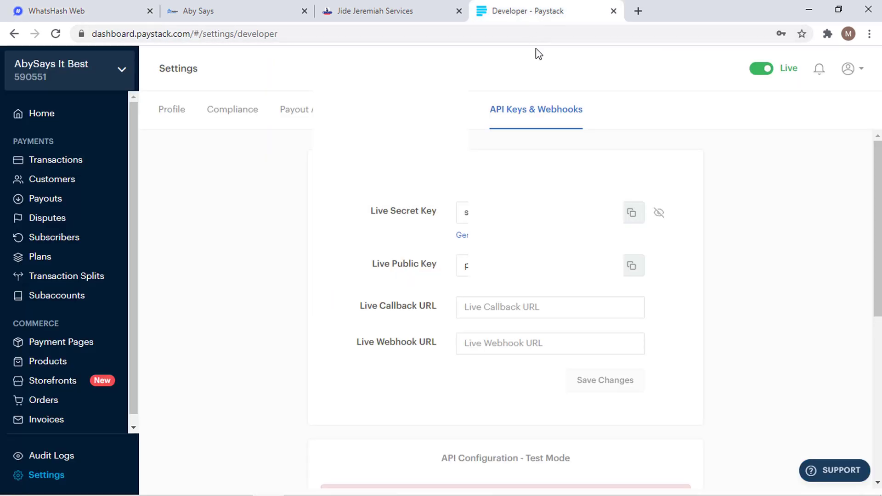
pyautogui.click(479, 349)
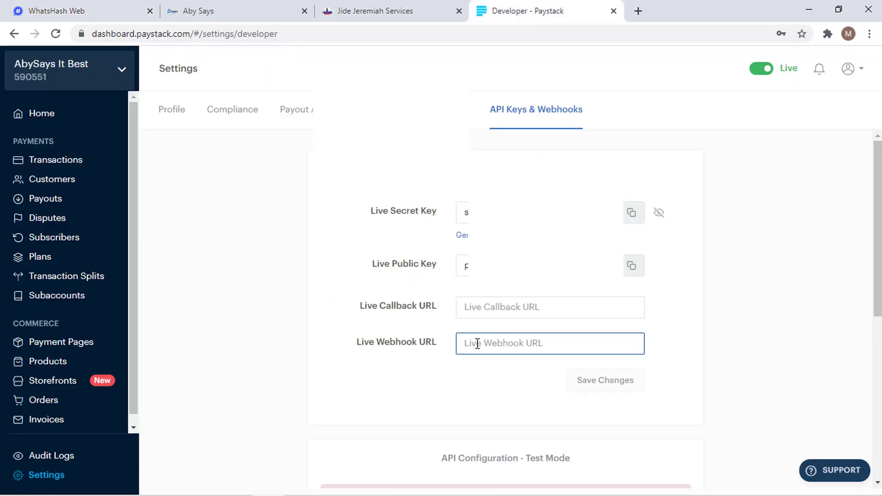
pyautogui.hotkey('ctrl', 'v')
pyautogui.scroll(-7, 739, 308)
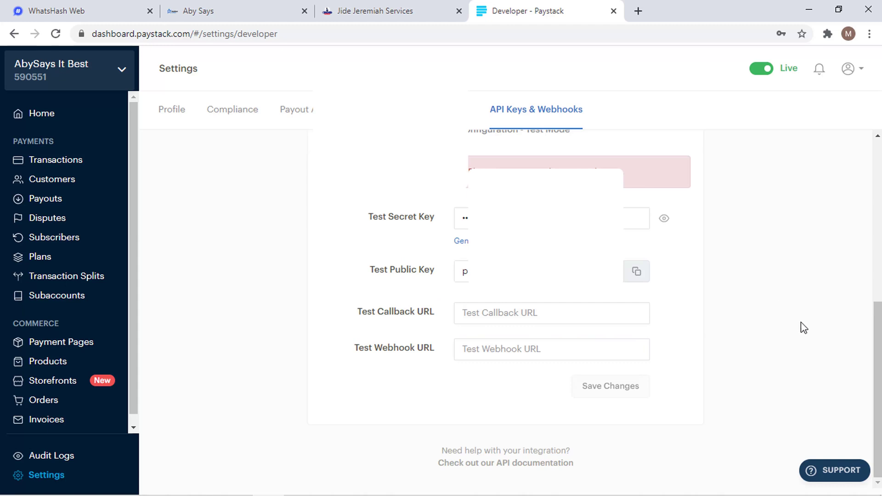
pyautogui.scroll(7, 689, 354)
pyautogui.click(616, 383)
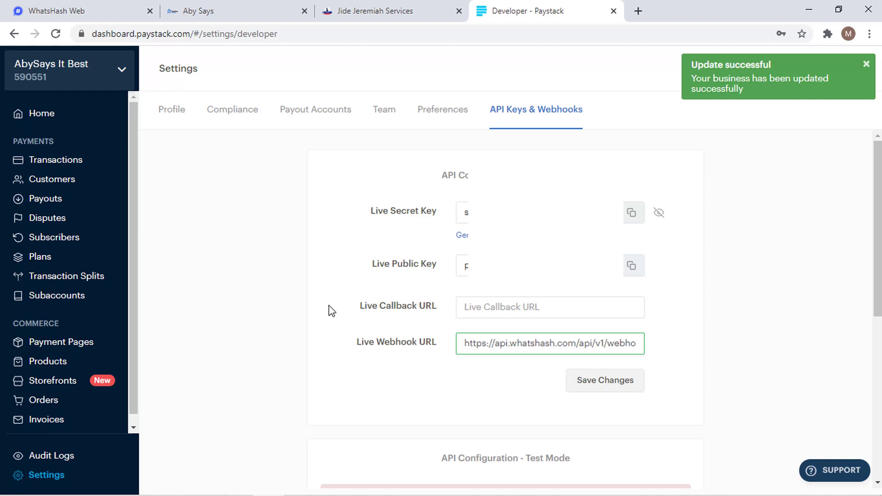
pyautogui.click(26, 7)
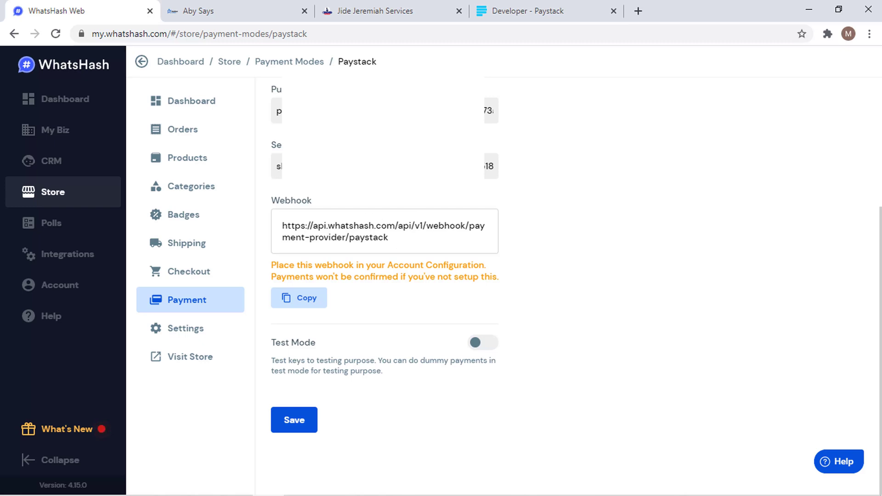
# - Save WhatsHash's Paystack form so Paystack shows Enabled, then recheck Paystack's live settings
pyautogui.click(276, 421)
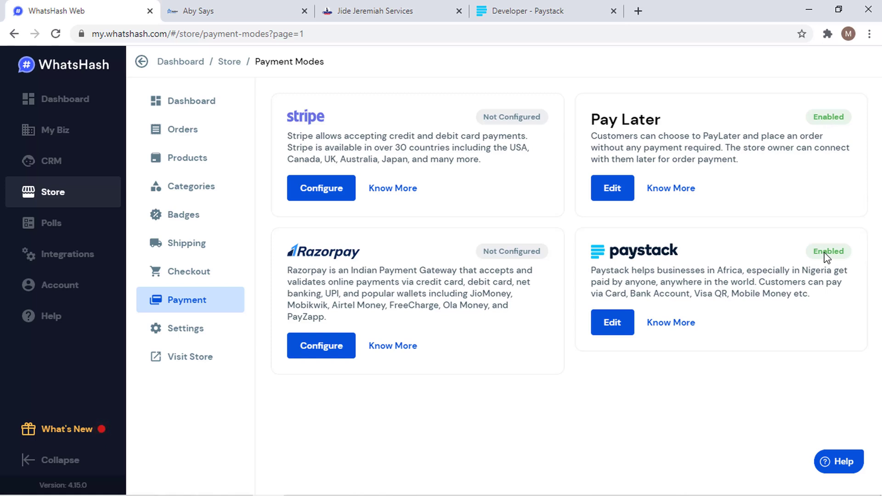
pyautogui.click(505, 10)
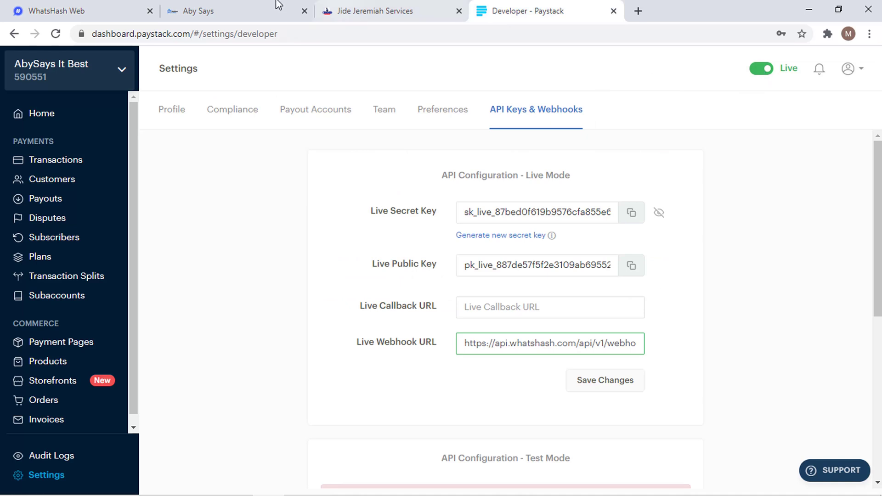
# - Return to WhatsHash's Payment Modes list showing Paystack and Pay Later enabled
pyautogui.click(99, 7)
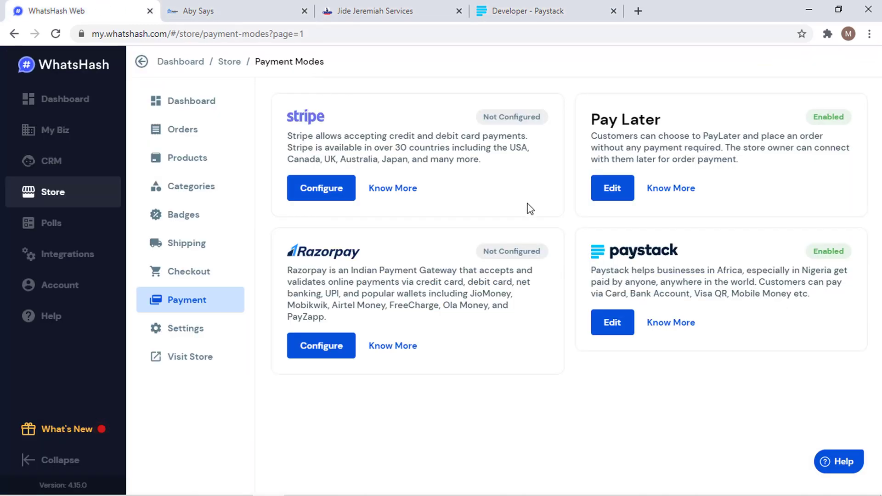